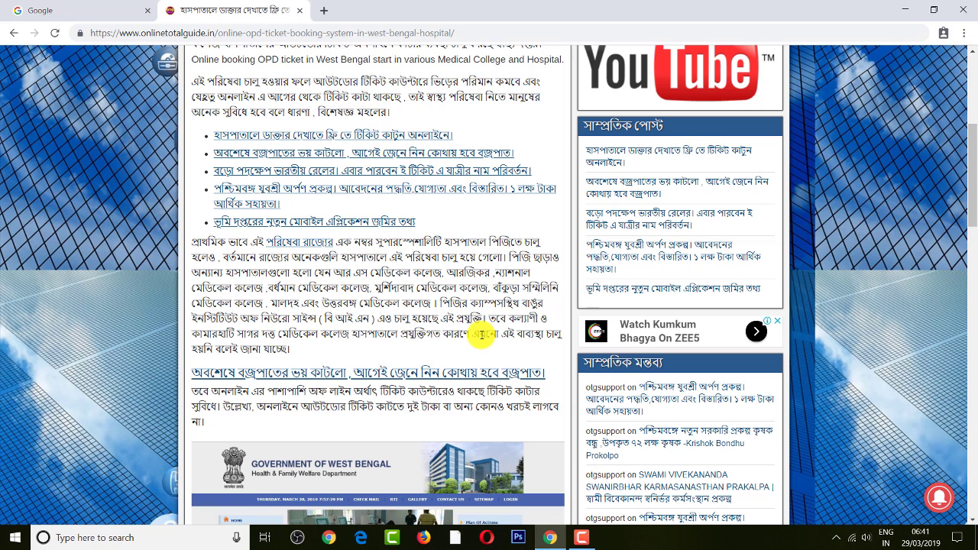
- Switch from the OPD ticket booking article to the Google homepage tab
key("ctrl+Tab")
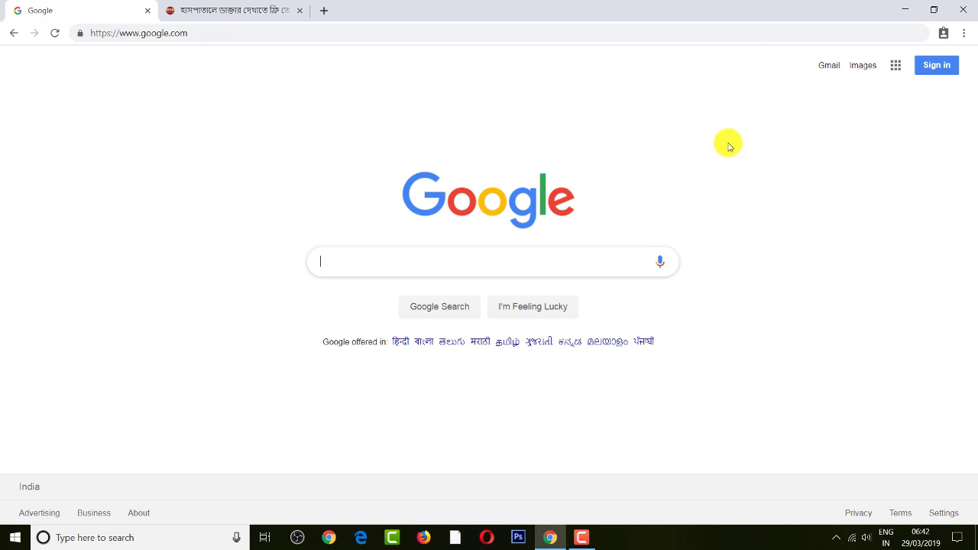
- Search Google for 'wbhelth', leave the blog tab and return to the search results
type("wbhelth")
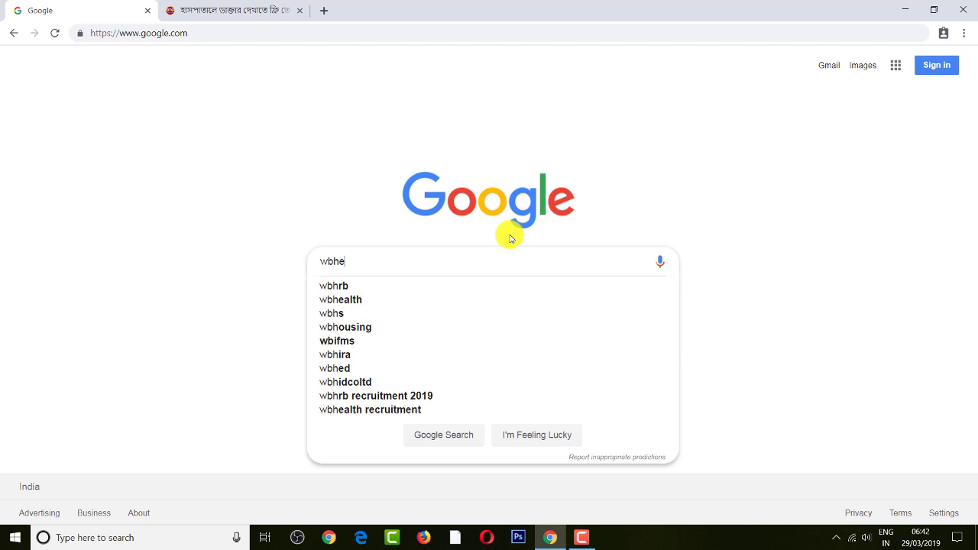
key("Return")
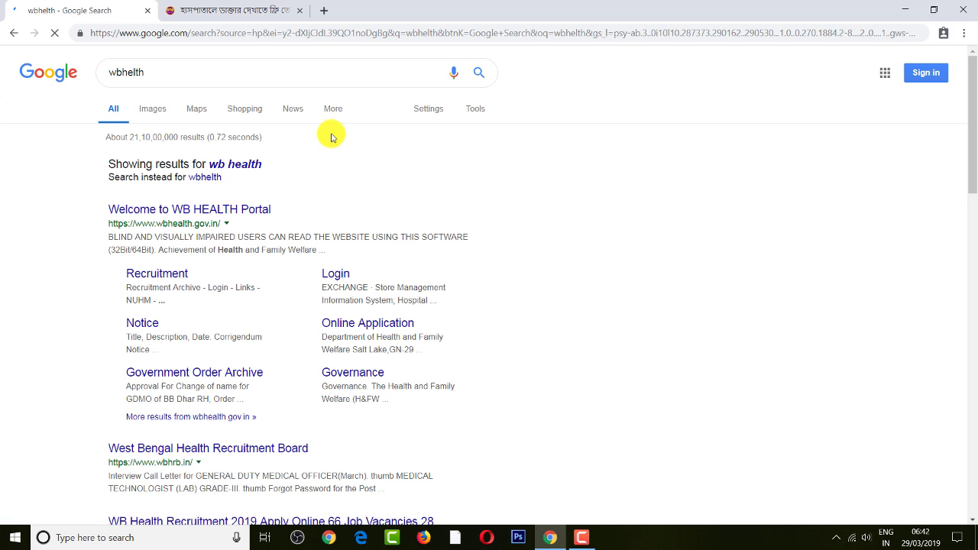
left_click(256, 9)
scroll(555, 188, "up", 5)
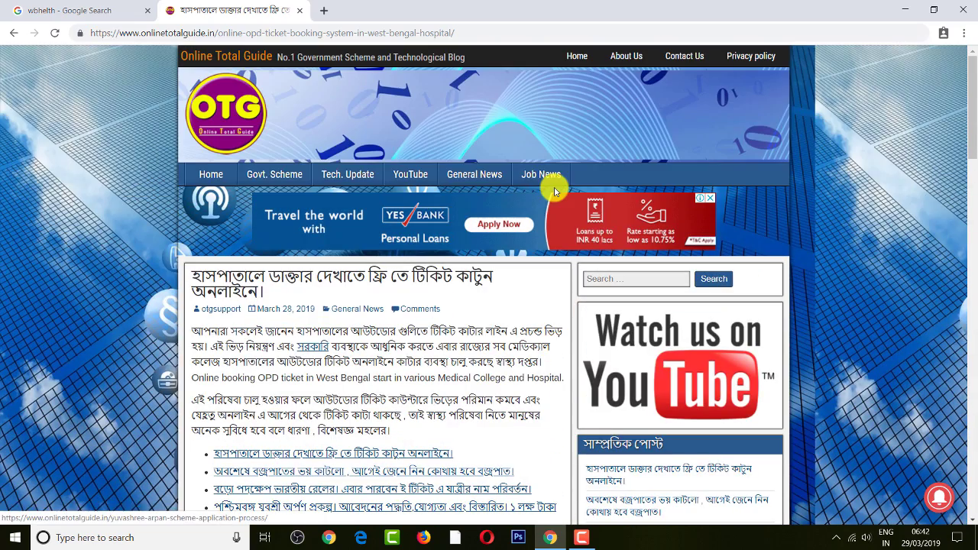
left_click(195, 177)
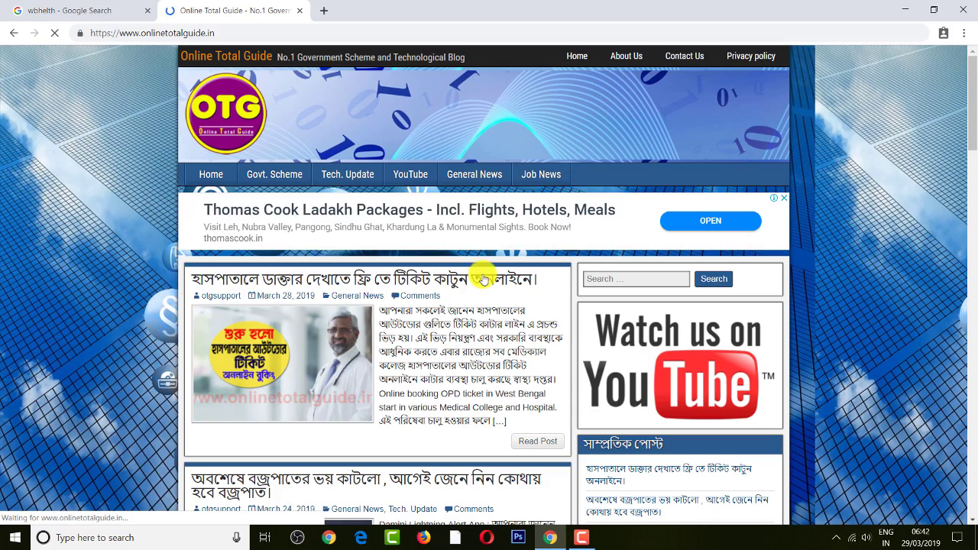
left_click(115, 14)
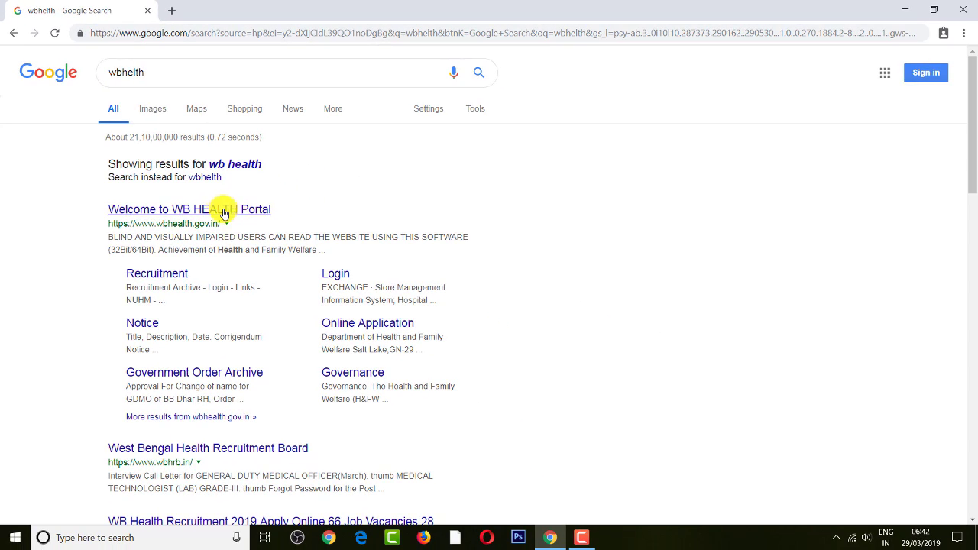
- Open the WB HEALTH Portal and follow its OPD TICKET BOOKING link under E-GOVERNANCE
left_click(234, 214)
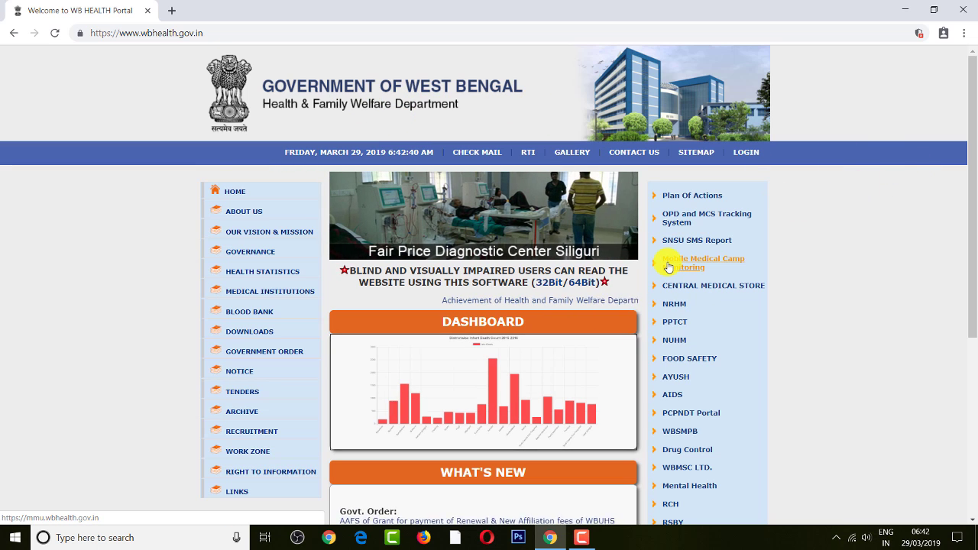
left_click_drag(624, 421, 822, 504)
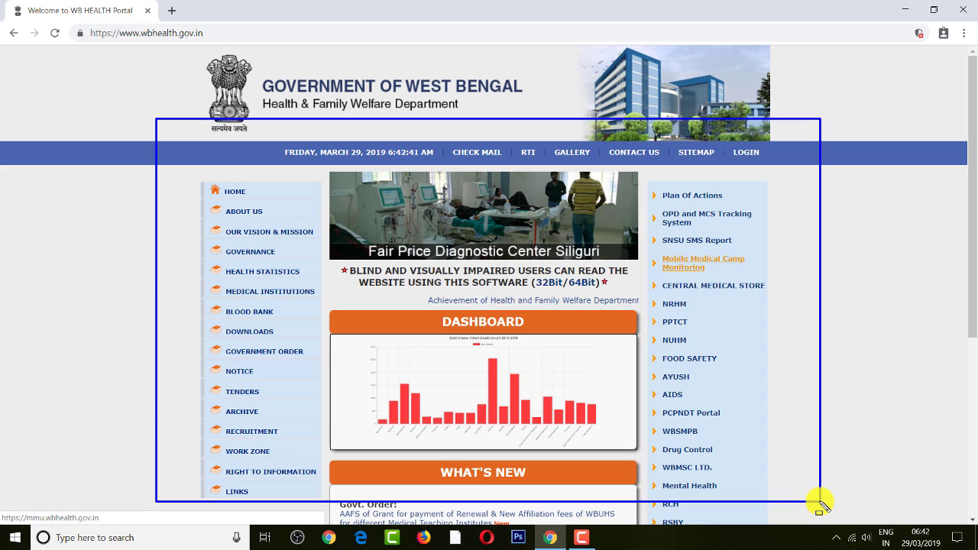
left_click_drag(973, 227, 974, 411)
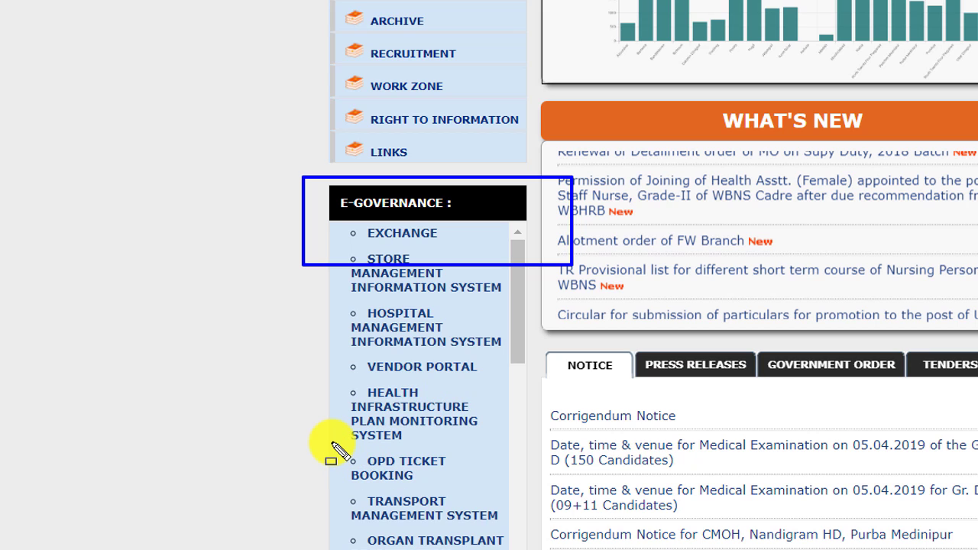
mouse_move(333, 445)
left_mouse_down()
mouse_move(458, 507)
mouse_move(521, 507)
left_mouse_up()
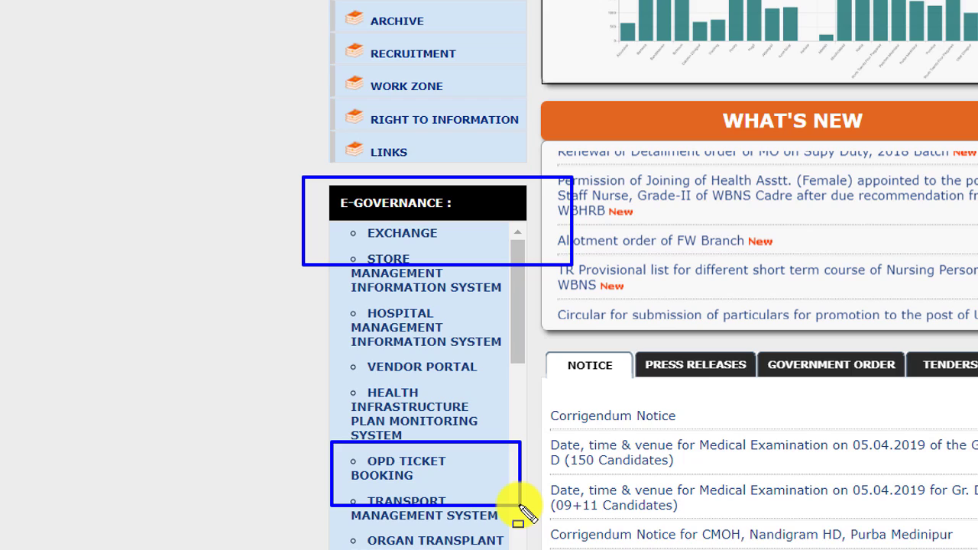
left_click(403, 468)
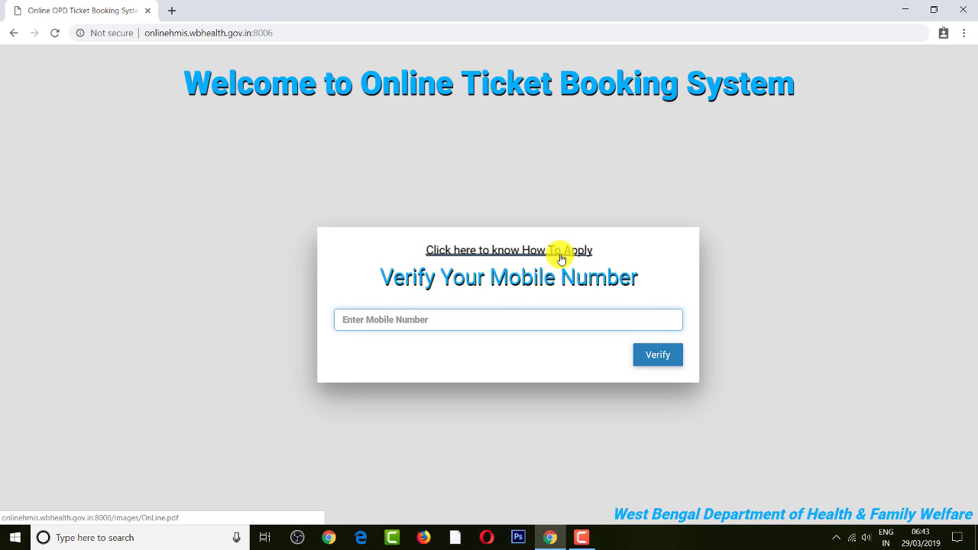
- Glance at the How To Apply guide, then verify the patient's mobile number with its OTP
left_click(560, 252)
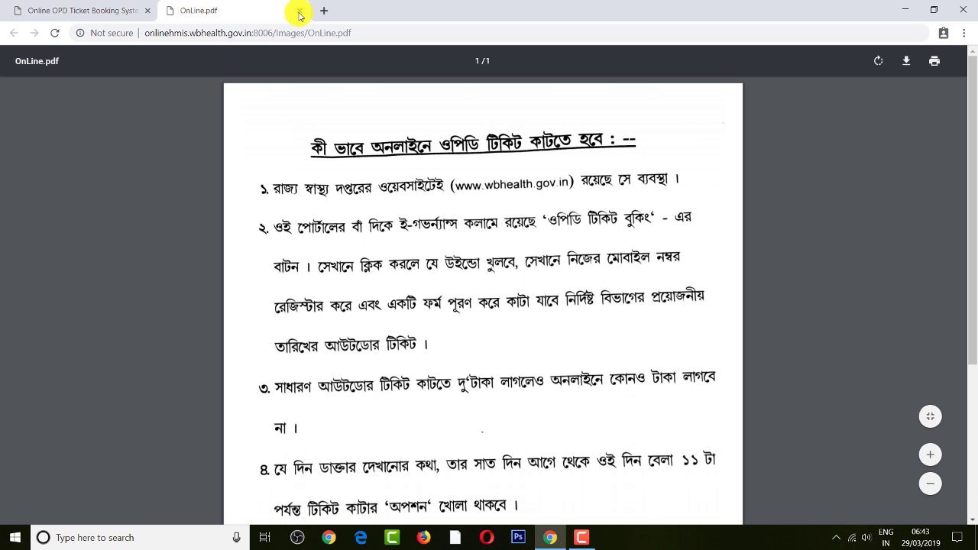
left_click(301, 11)
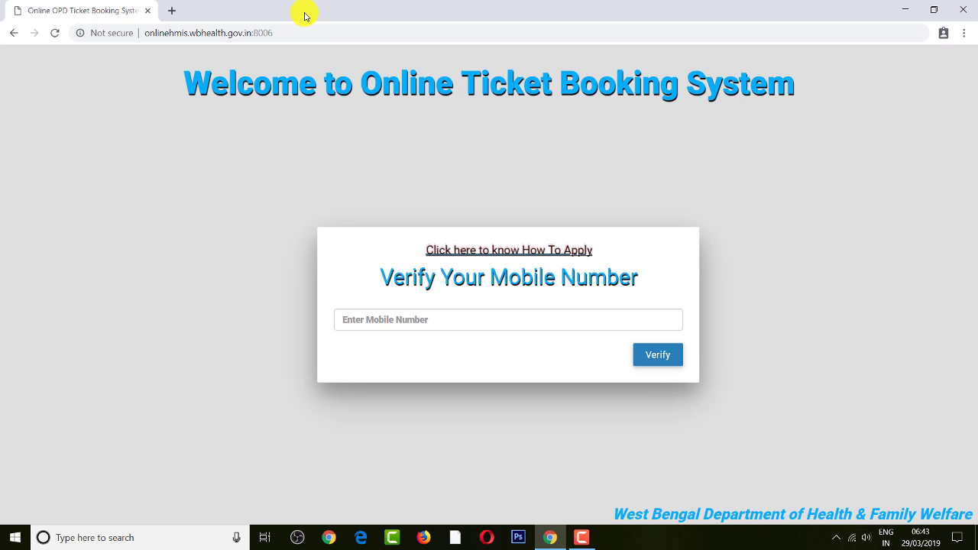
left_click(404, 319)
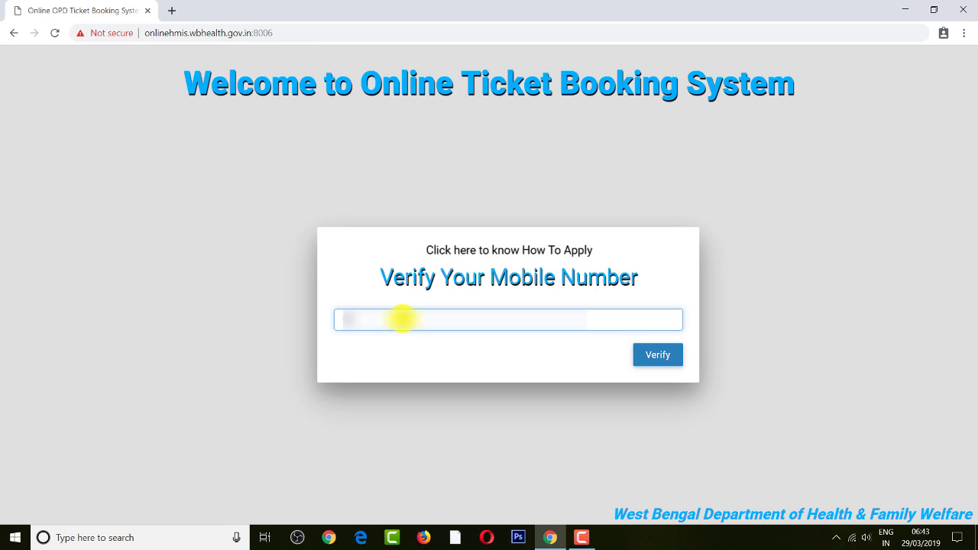
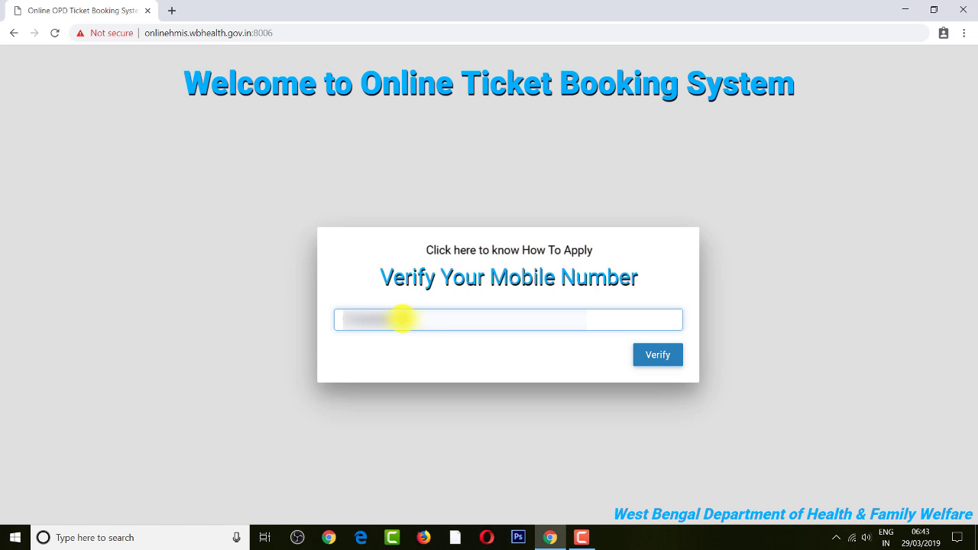
left_click(657, 353)
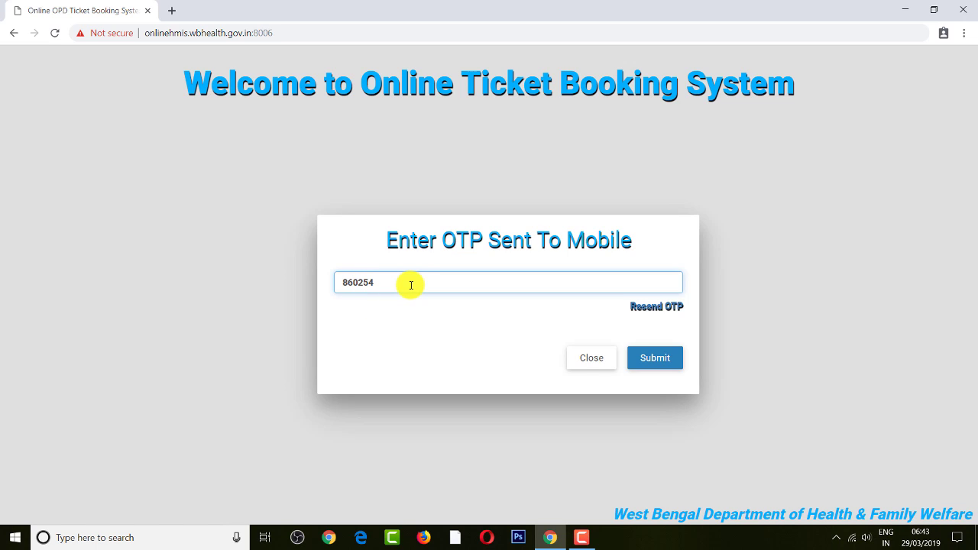
left_click(663, 363)
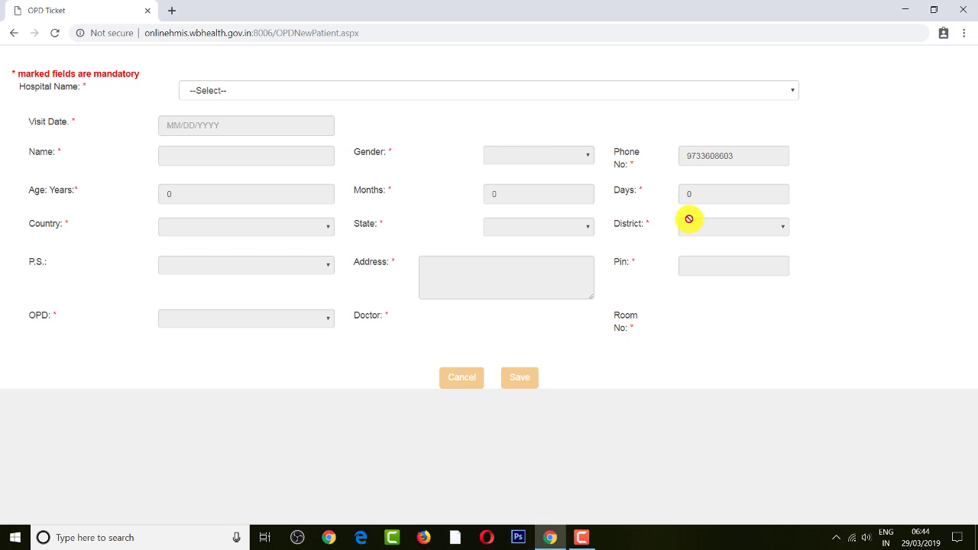
- Select Rampurhat Govt. Medical College & Hospital and set the visit date to 03/30/2019
left_click(788, 91)
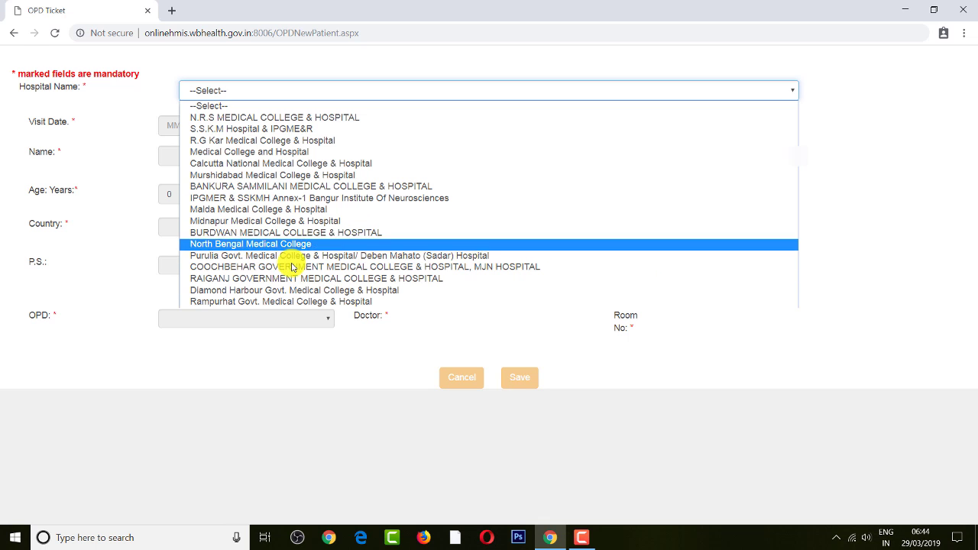
left_click(272, 303)
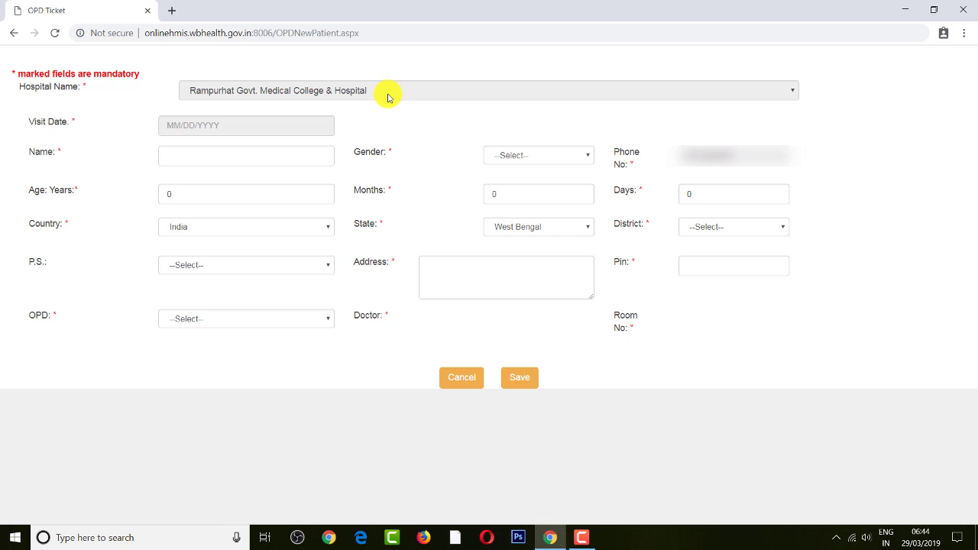
left_click(188, 128)
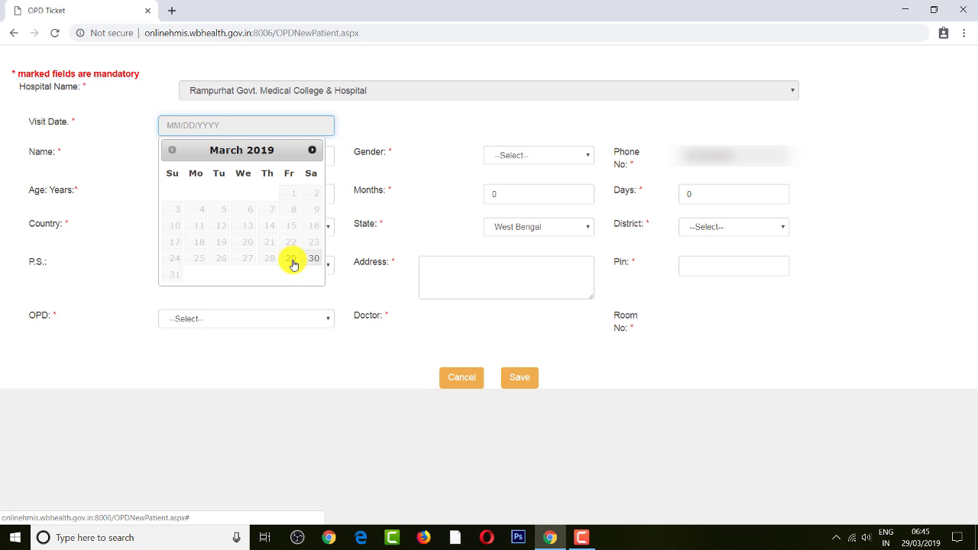
left_click(310, 260)
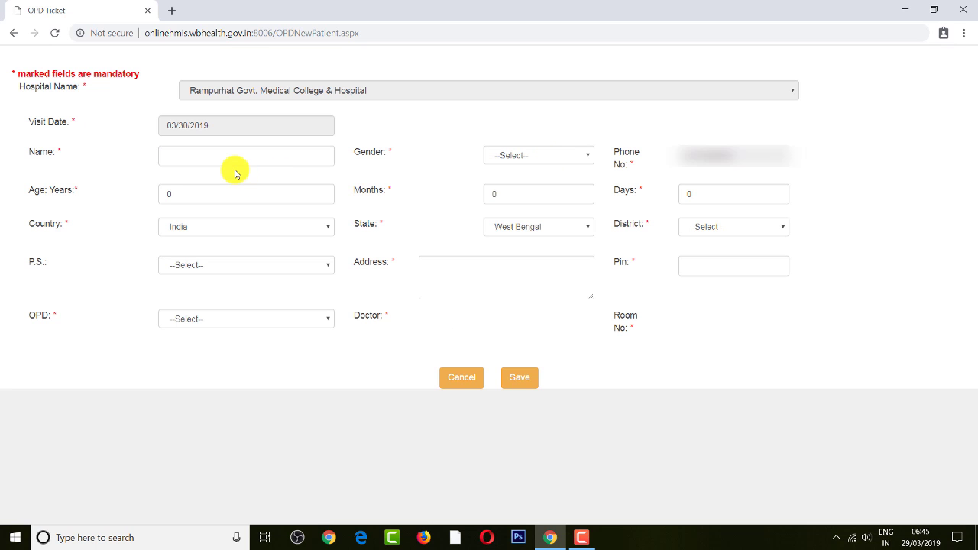
- Enter the patient's name, gender Male, and age 32 years 1 month 25 days
left_click(204, 159)
type("S. DUTTA")
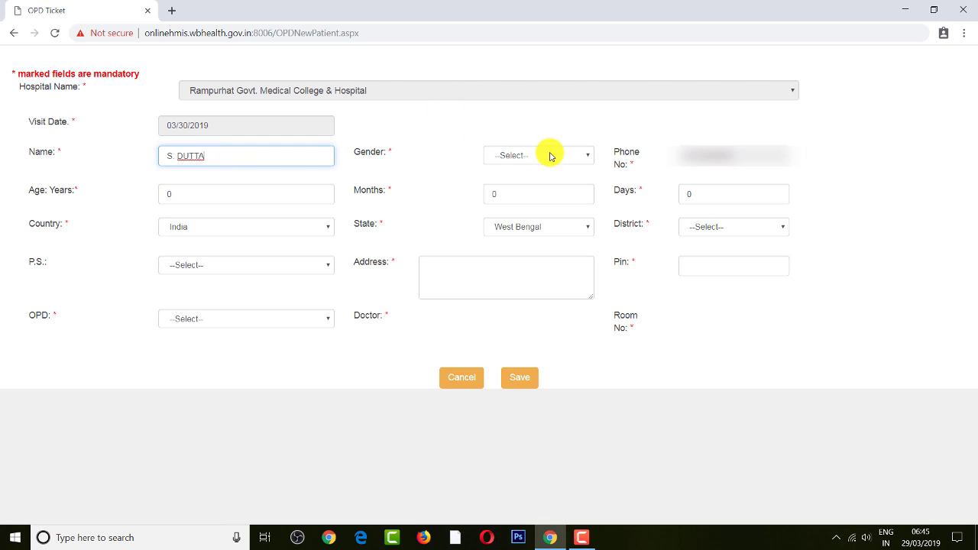
left_click(554, 157)
left_click(535, 180)
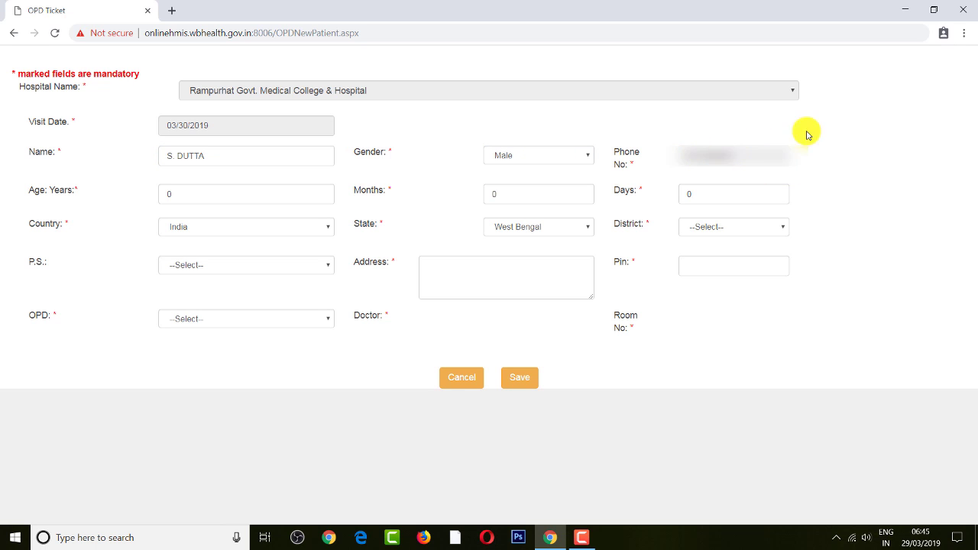
left_click_drag(175, 196, 149, 192)
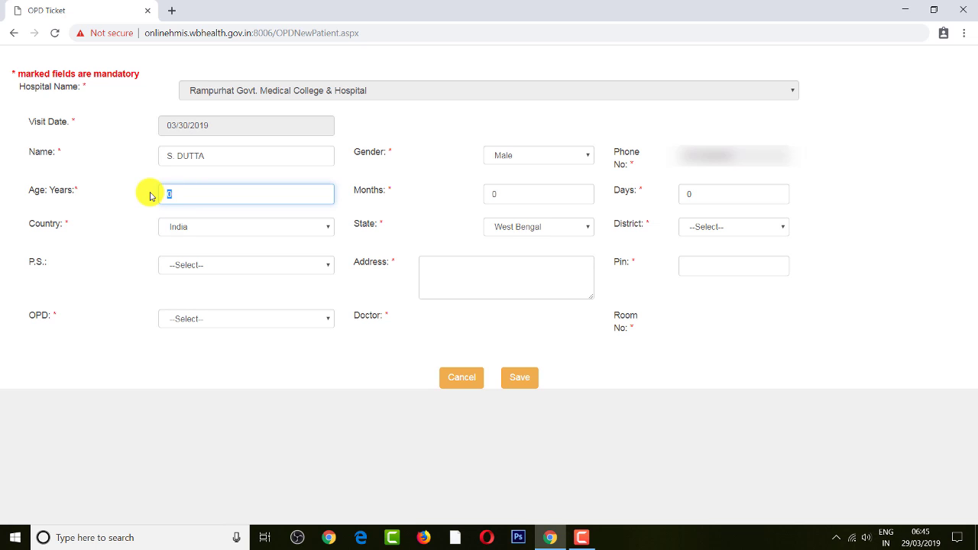
key("Tab")
type("1")
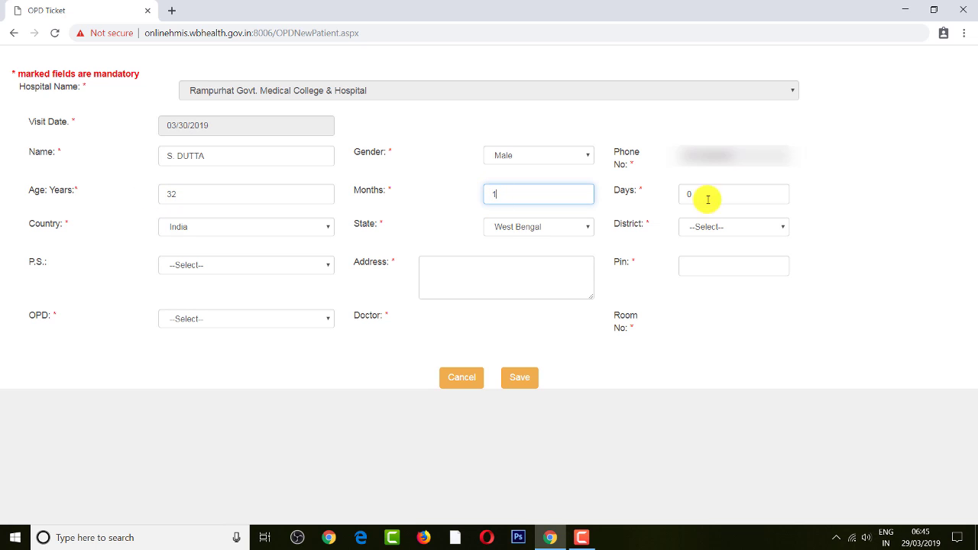
key("Tab")
type("25")
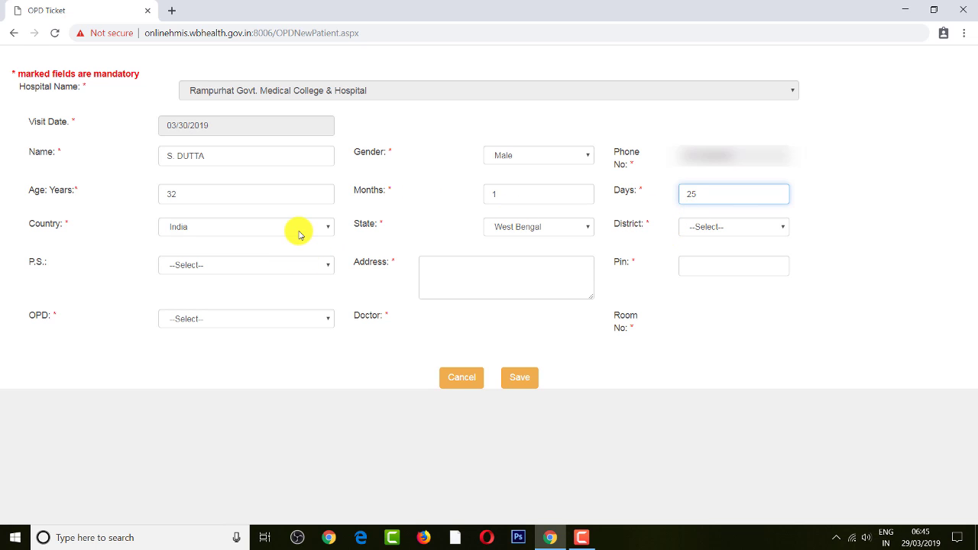
- Keep country India and state West Bengal, and choose district Jalpaiguri and P.S. Dhubguri
left_click(246, 226)
left_click(249, 226)
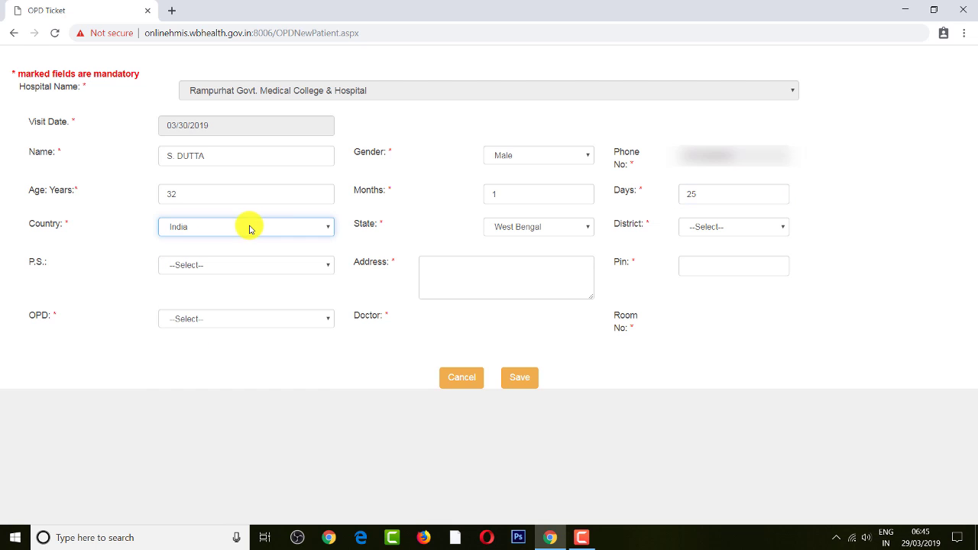
left_click(263, 230)
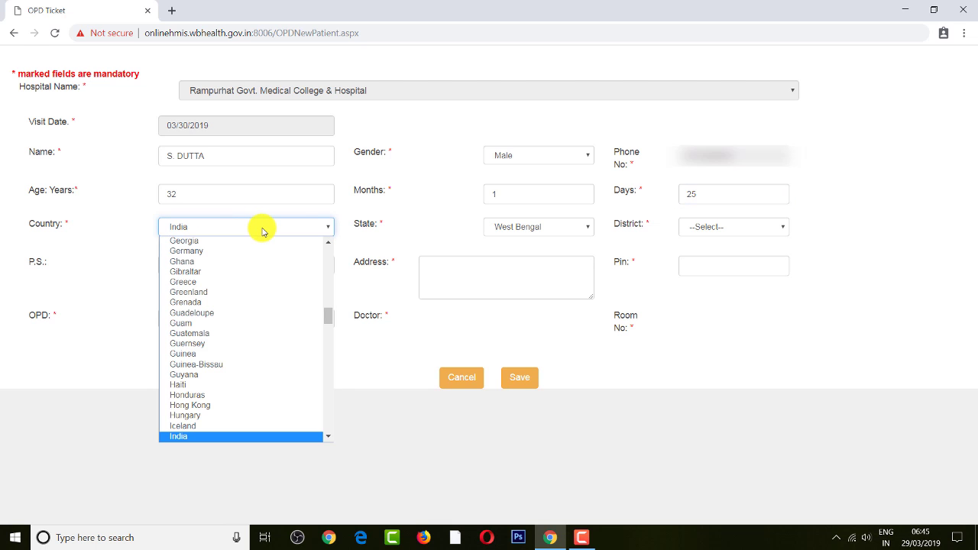
left_click(576, 229)
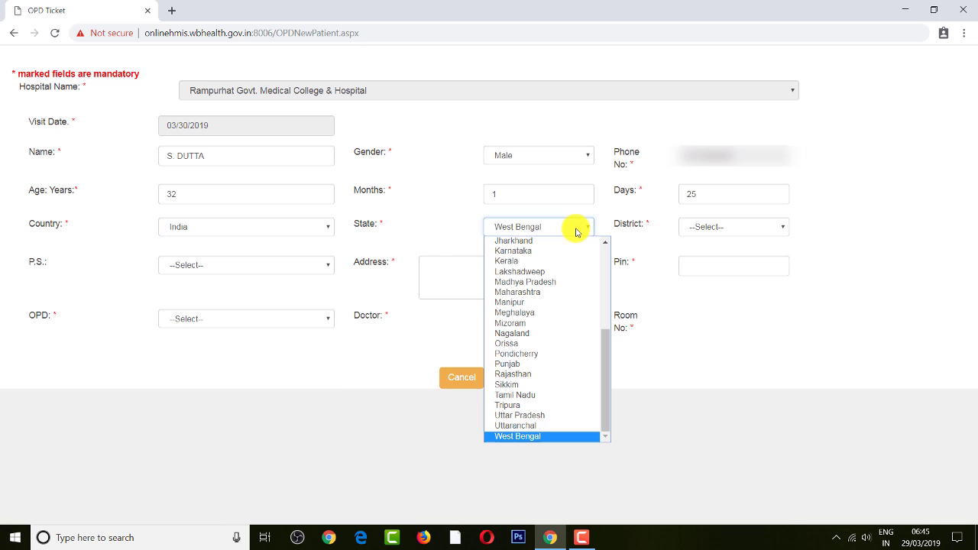
left_click(648, 273)
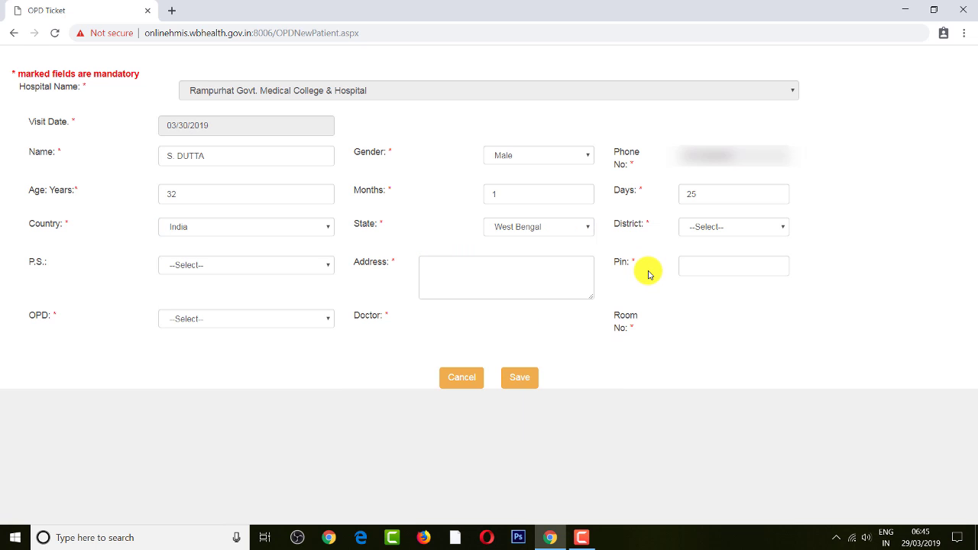
left_click(572, 231)
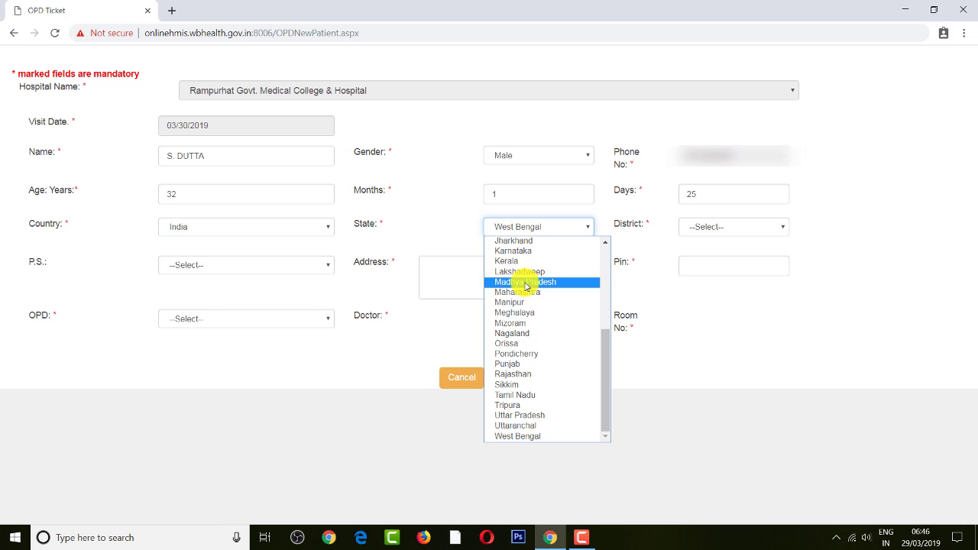
left_click(683, 305)
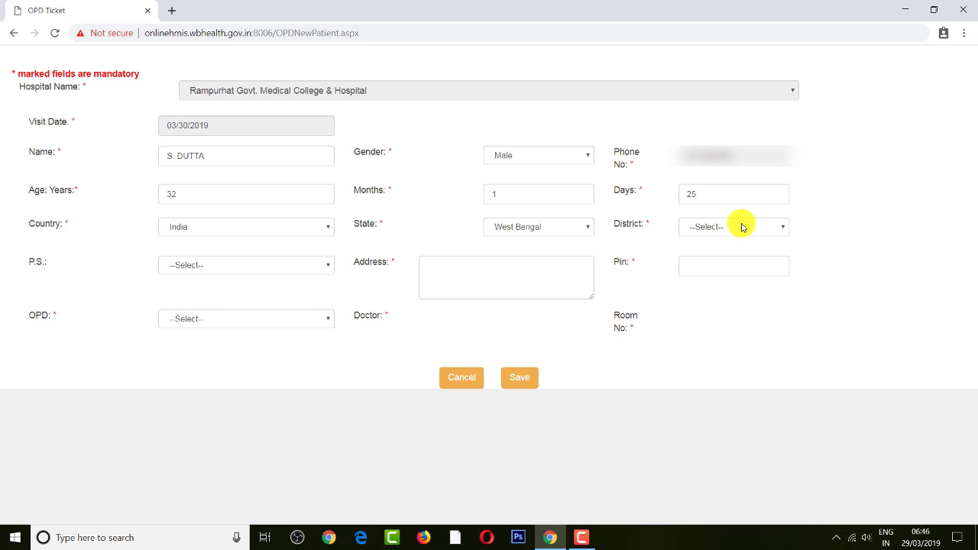
left_click(740, 225)
left_click(708, 334)
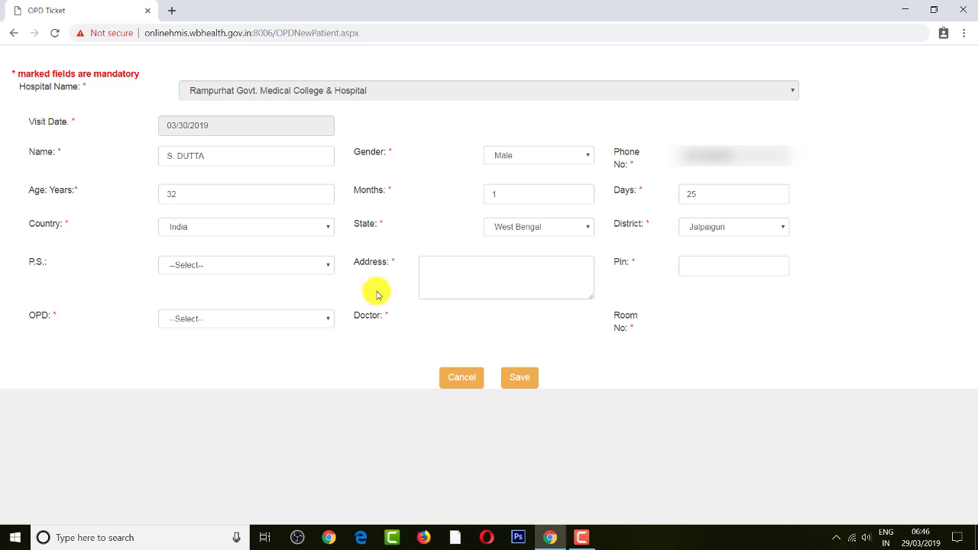
left_click(273, 264)
left_click(187, 330)
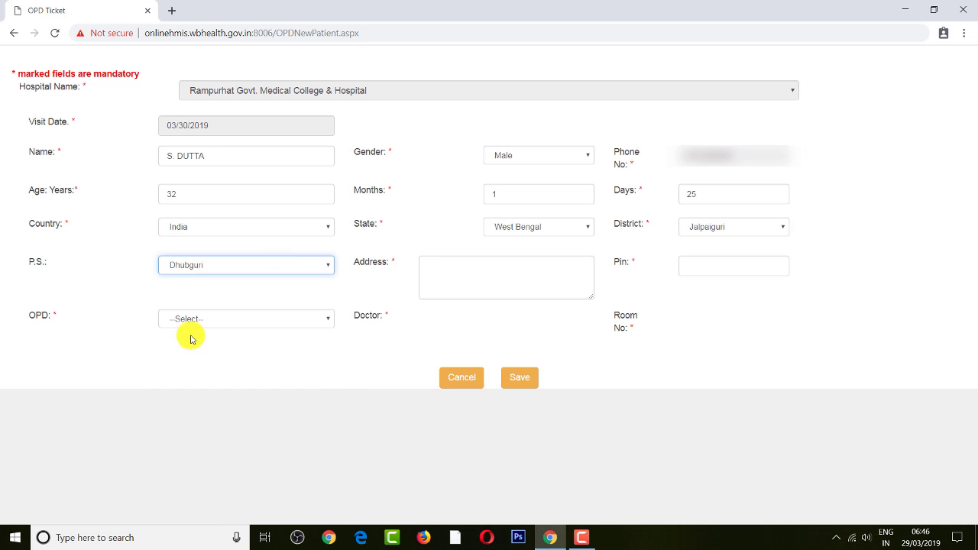
- Fill in the patient's address and PIN code
left_click(515, 263)
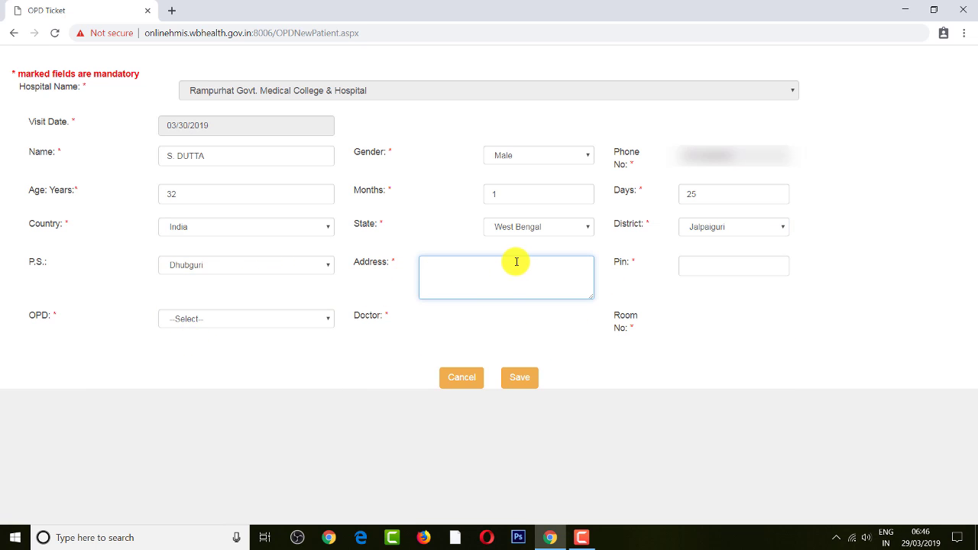
type("Rampurhat")
left_click(742, 269)
type("721132")
left_click(276, 321)
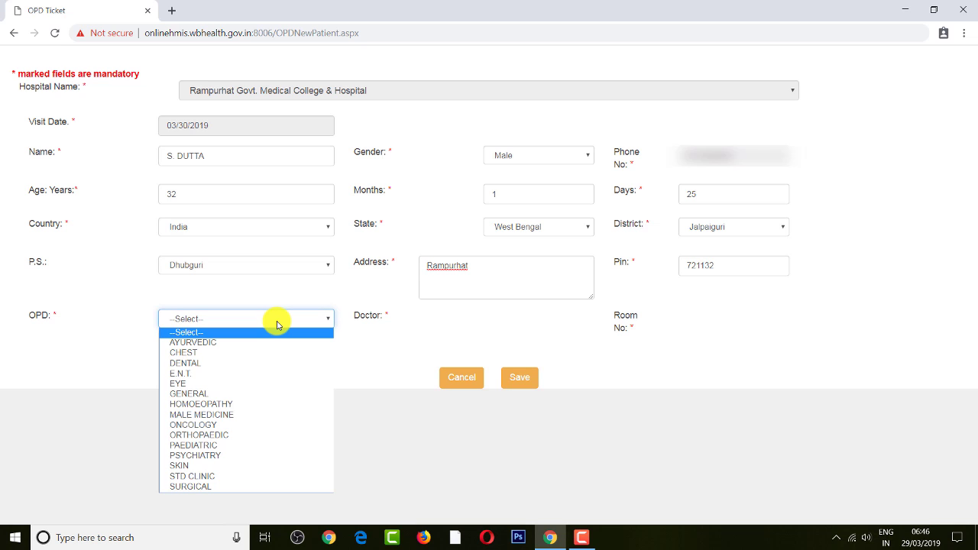
left_click(373, 340)
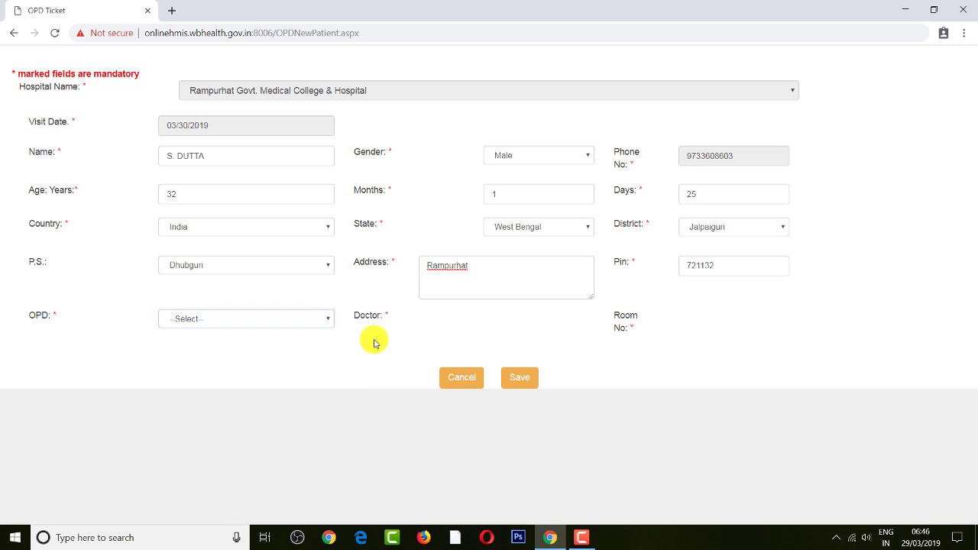
- Choose DENTAL as the OPD department
left_click(263, 322)
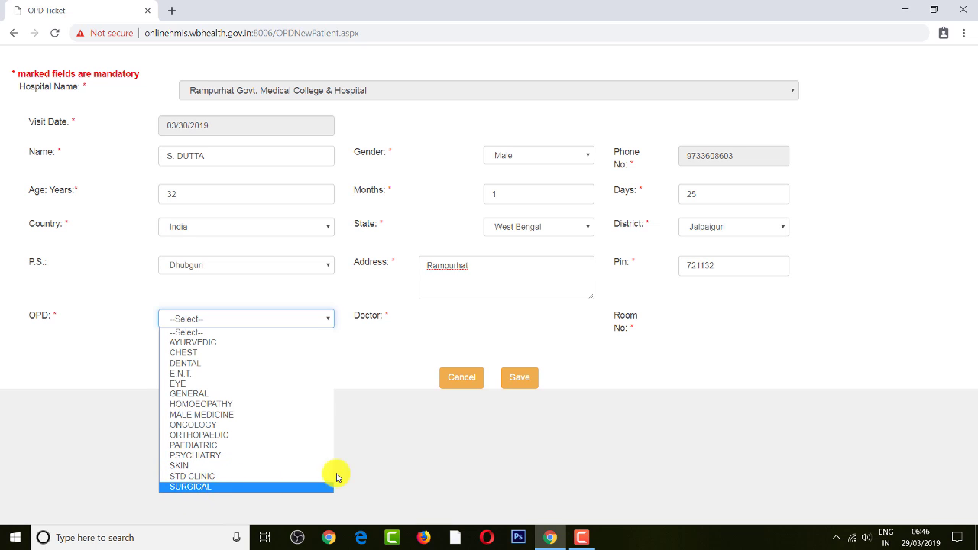
left_click(409, 445)
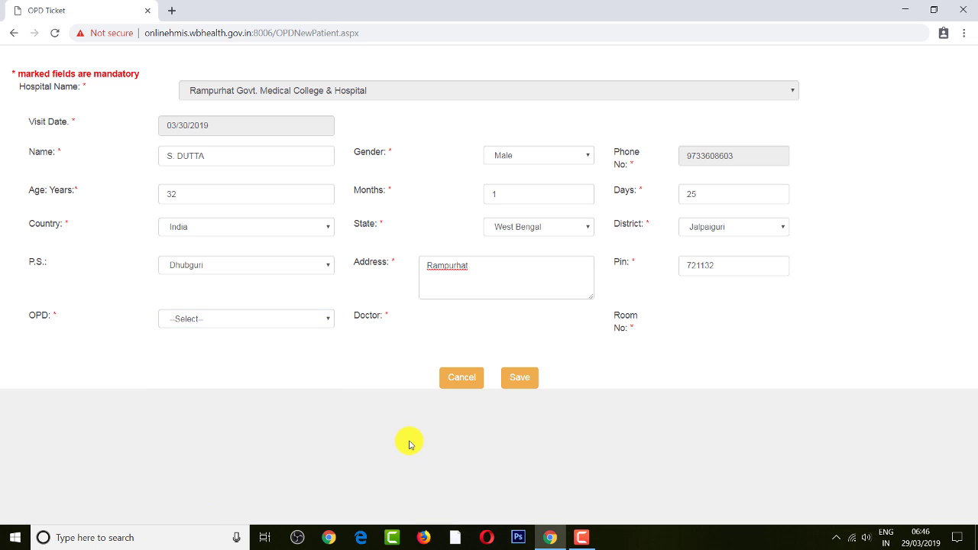
left_click(318, 322)
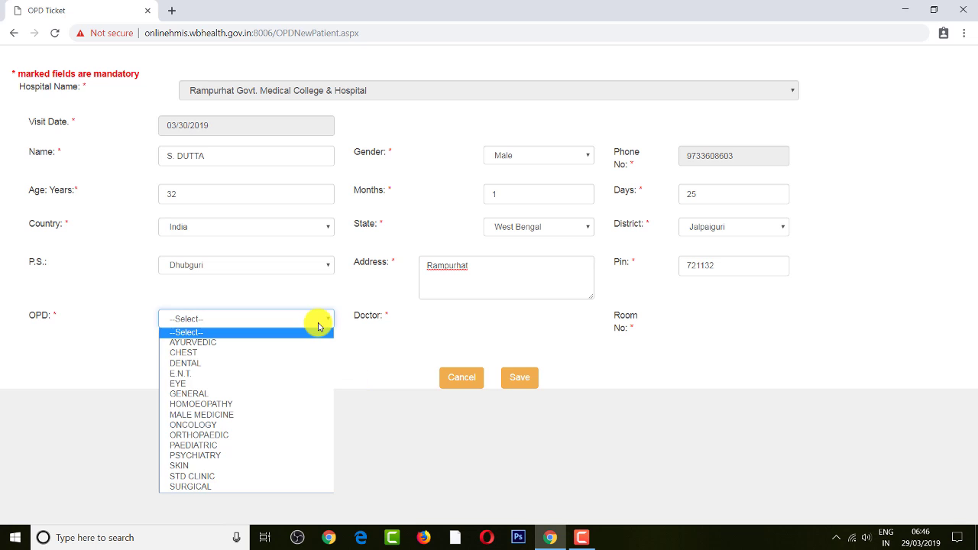
left_click(188, 365)
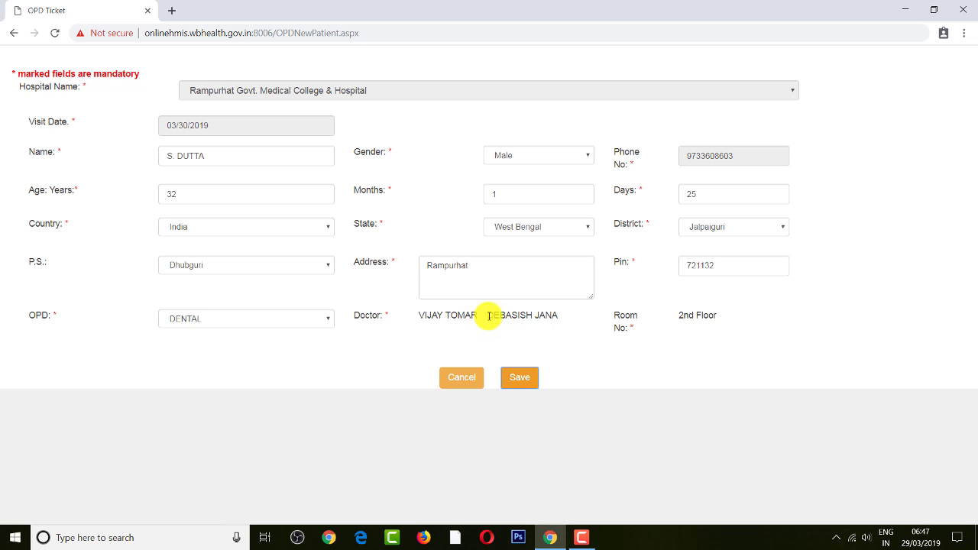
- Check the assigned dental doctors and 2nd Floor room, then save the ticket
left_click_drag(487, 315, 704, 352)
left_click(706, 349)
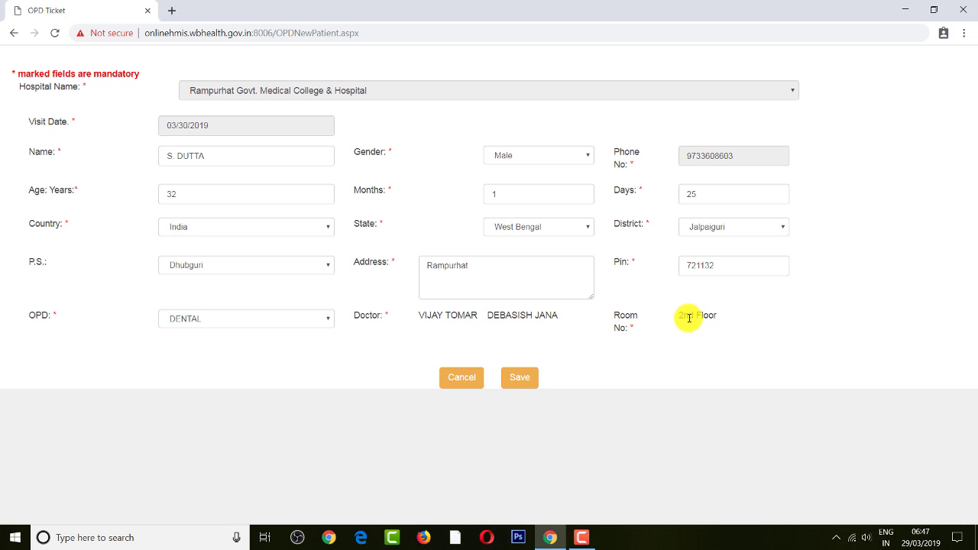
left_click_drag(681, 314, 721, 338)
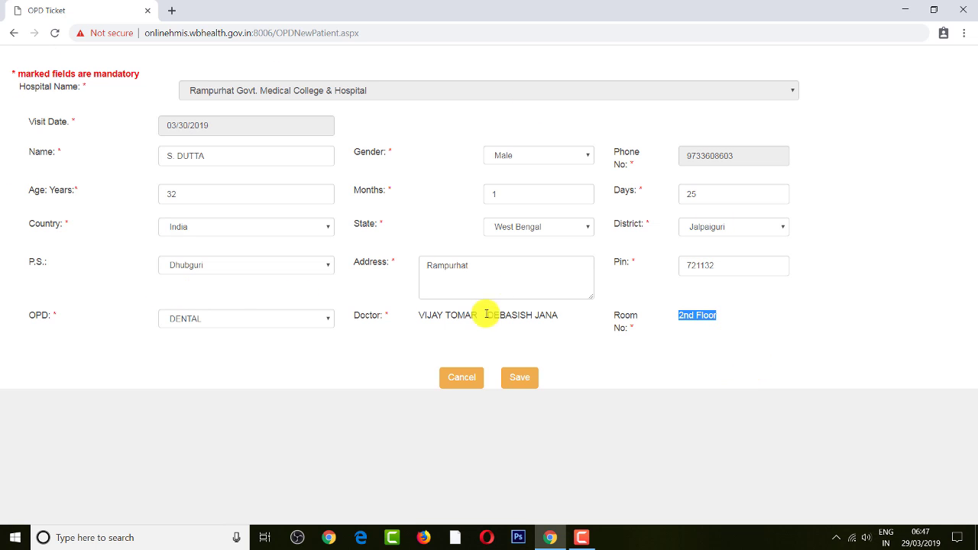
left_click(524, 381)
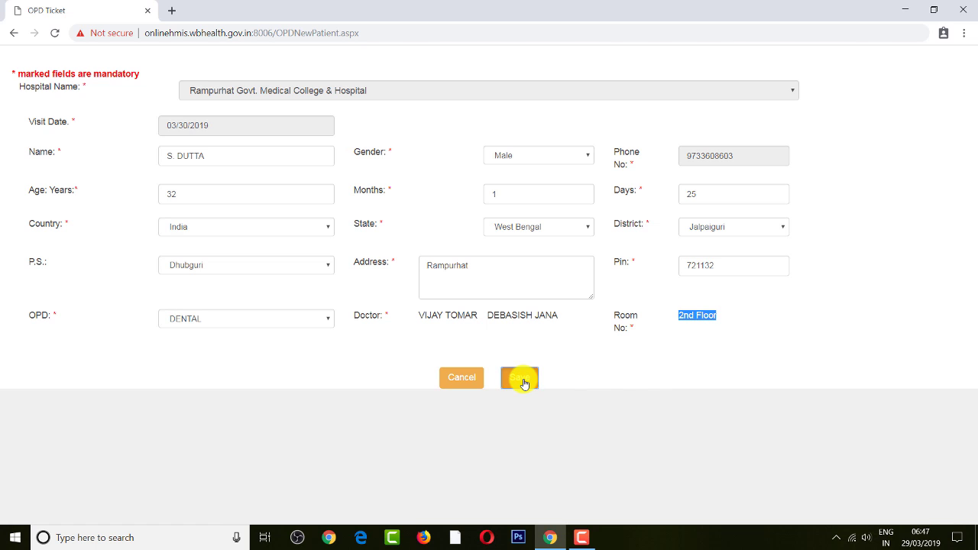